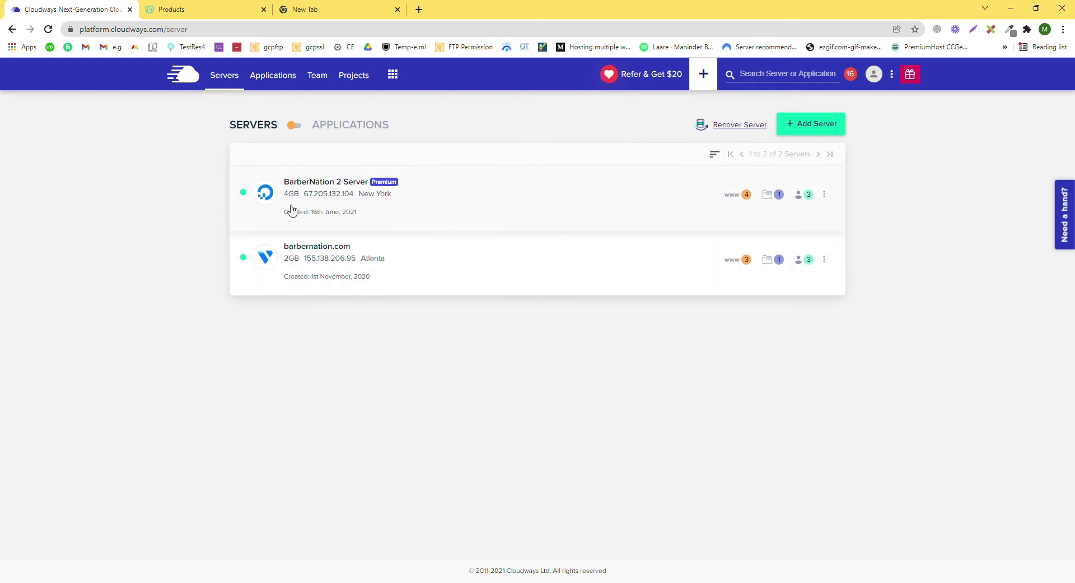
Go to the Applications list and start a new application on BarberNation 2 Server.
click(738, 196)
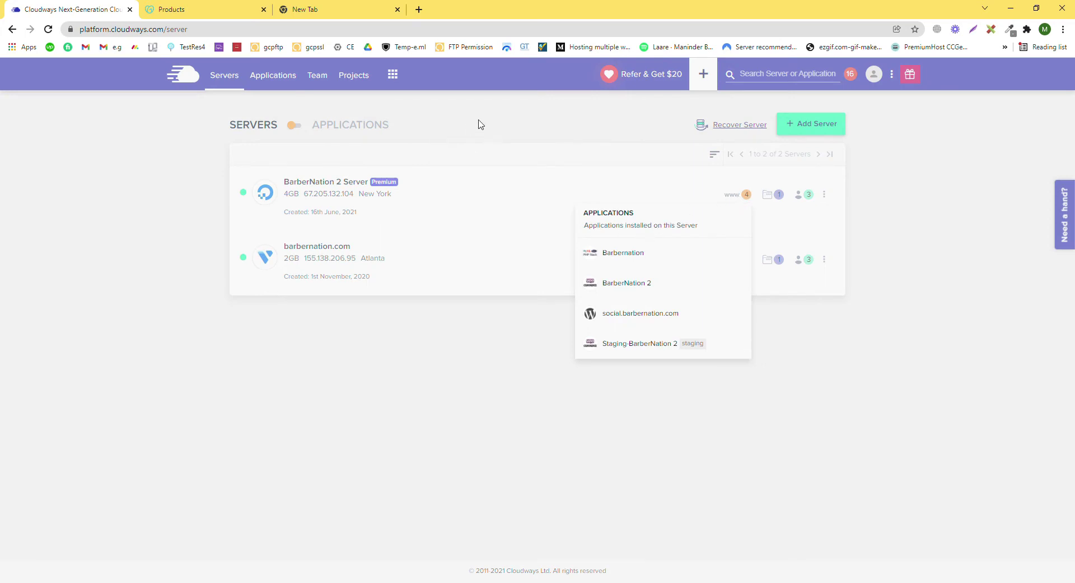
click(302, 133)
click(303, 134)
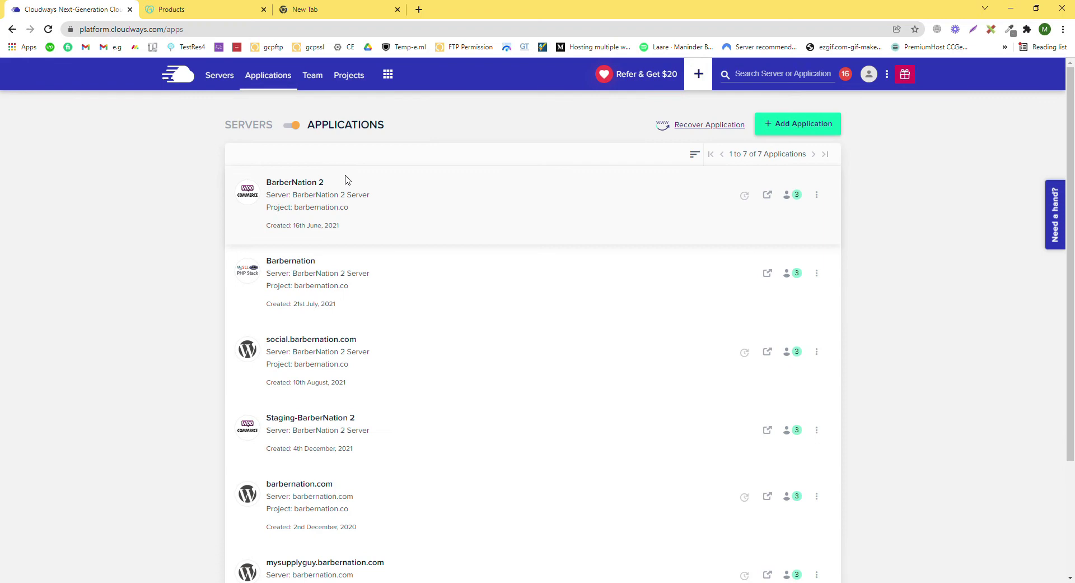
click(797, 132)
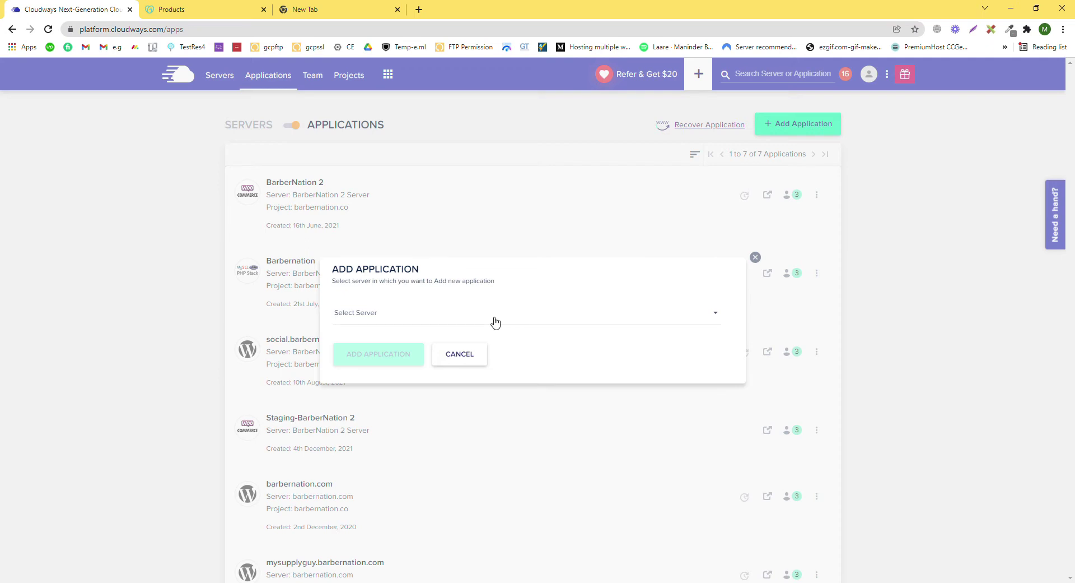
click(510, 325)
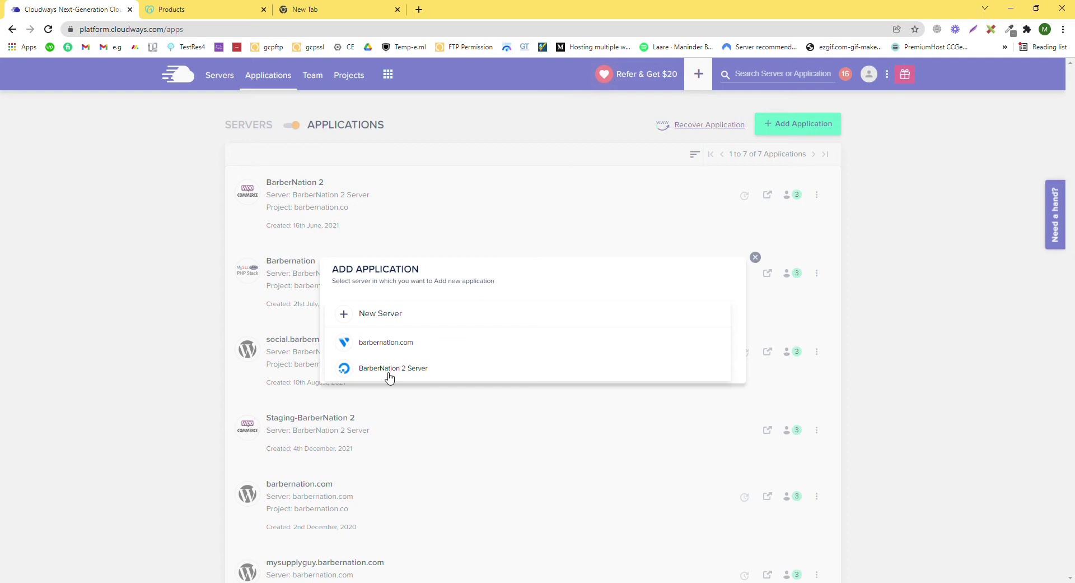
click(396, 368)
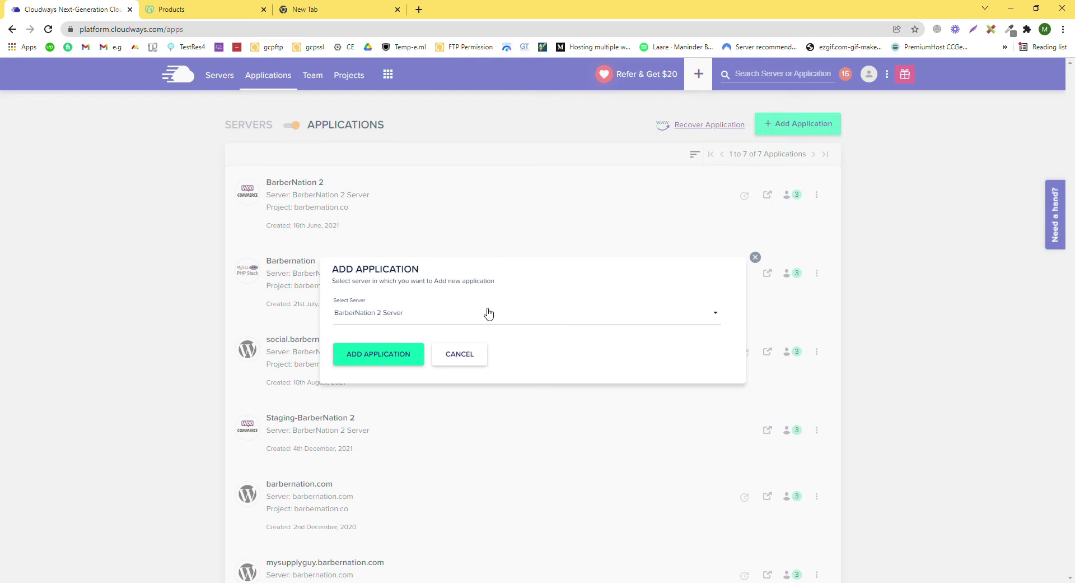
Continue to the server's new-application form and pick WordPress Version 5.8 as the application.
click(383, 361)
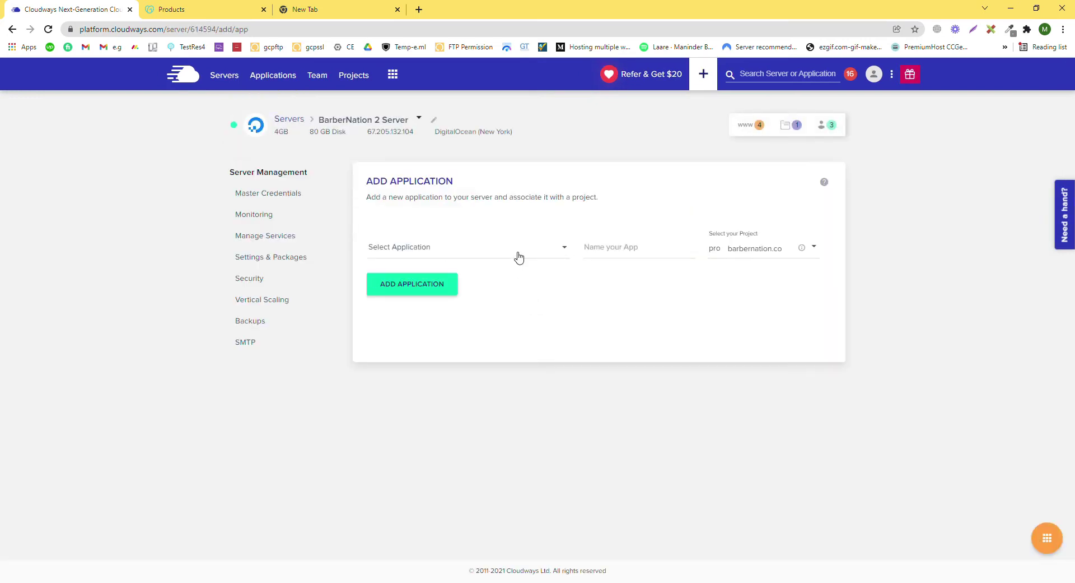
click(518, 256)
scroll(482, 275, down, 5)
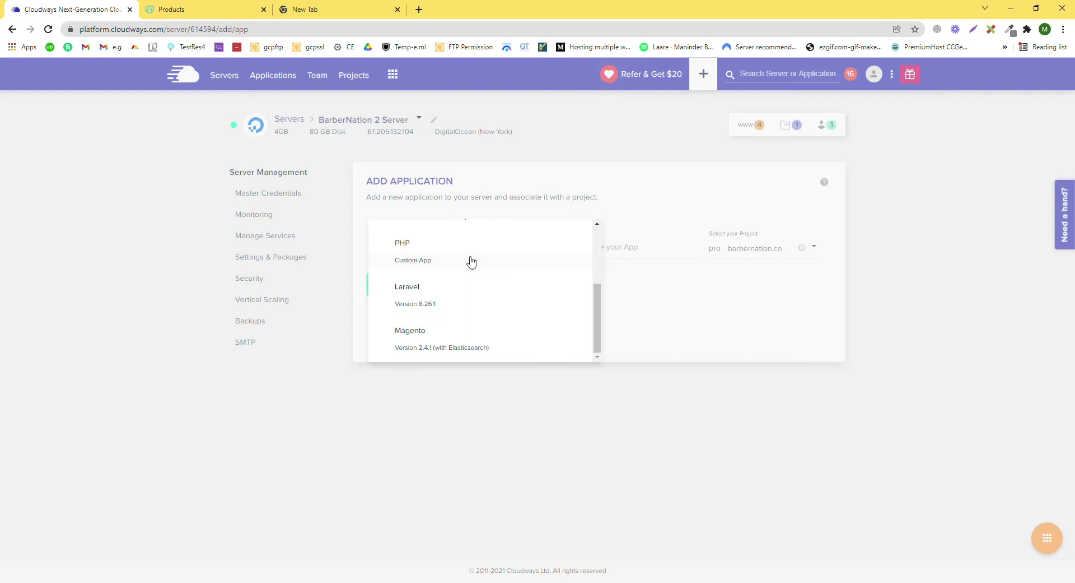
scroll(478, 290, up, 5)
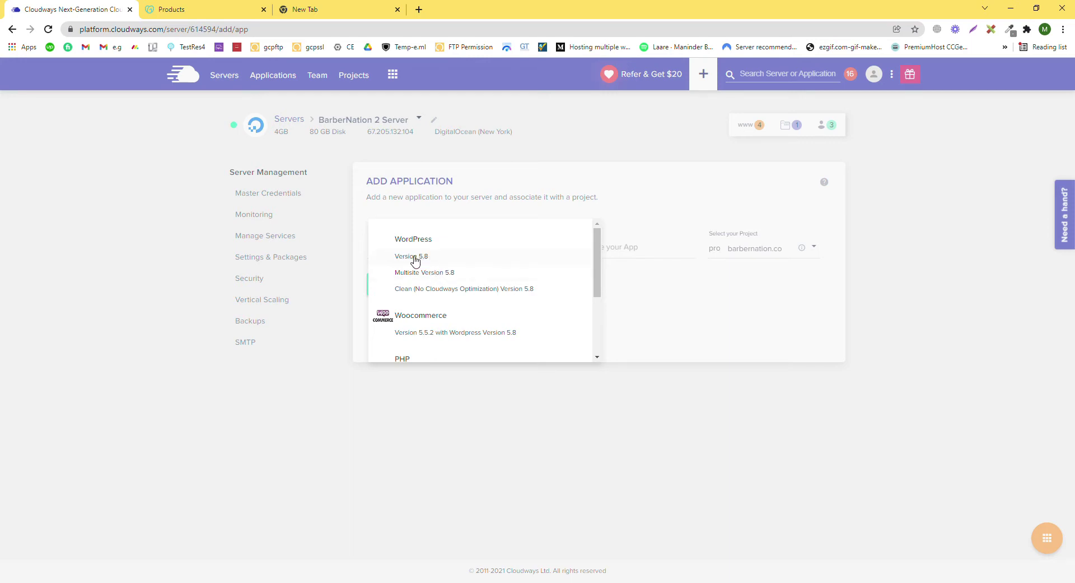
click(415, 258)
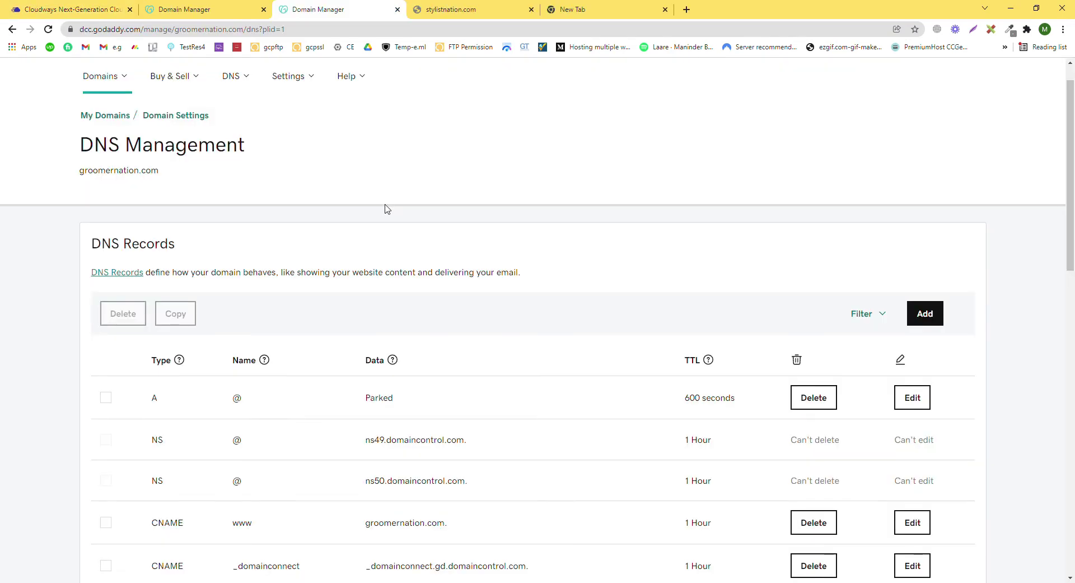
Copy groomernation.com from GoDaddy's DNS Management page and close the parked-page tab.
drag(186, 178, 67, 172)
key(ctrl+c)
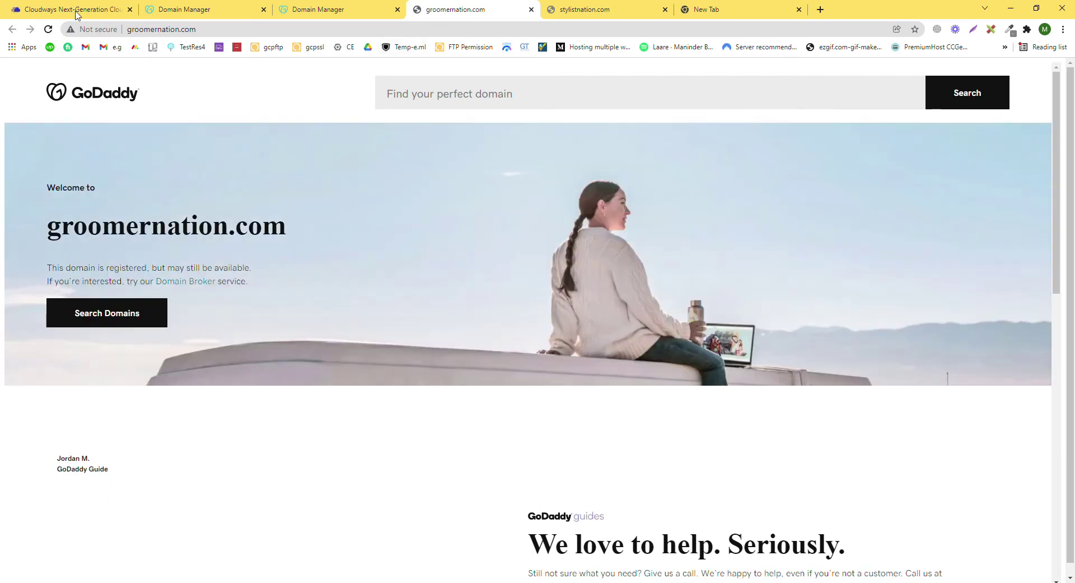
click(77, 10)
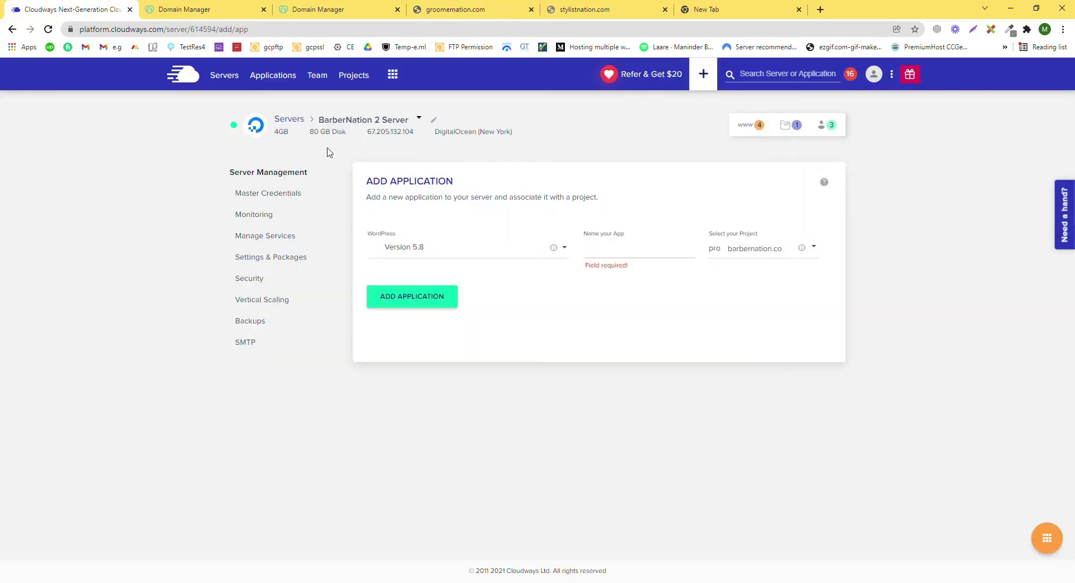
click(445, 8)
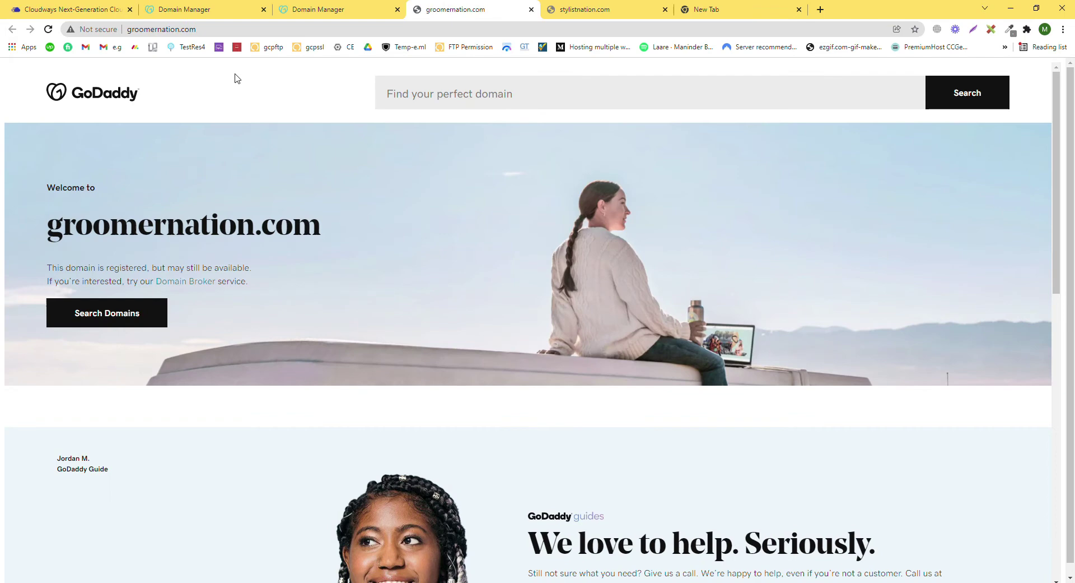
key(ctrl+w)
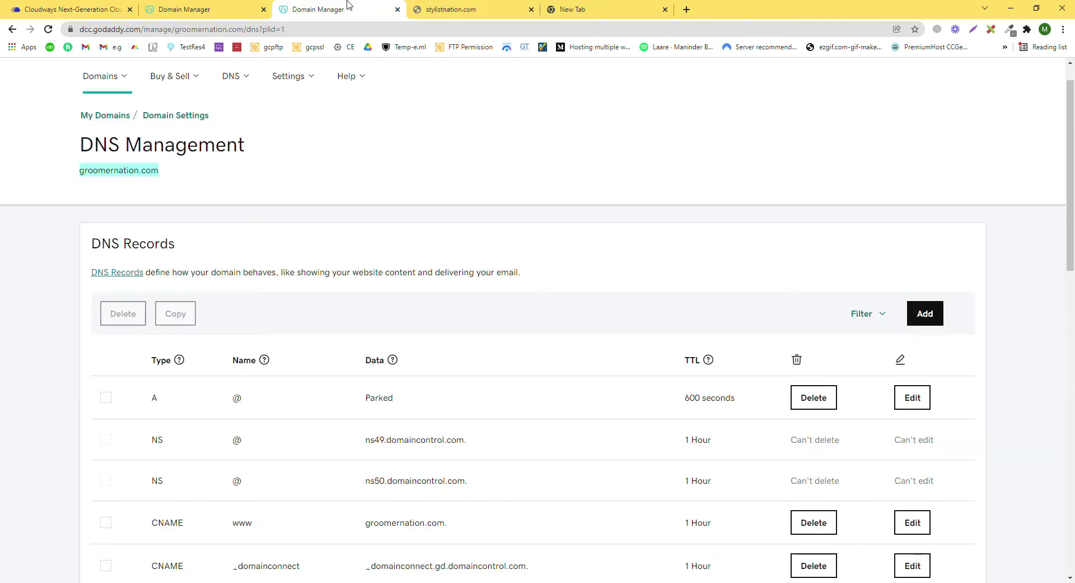
Name the app groomernation by pasting the domain and removing .com.
click(112, 9)
click(606, 253)
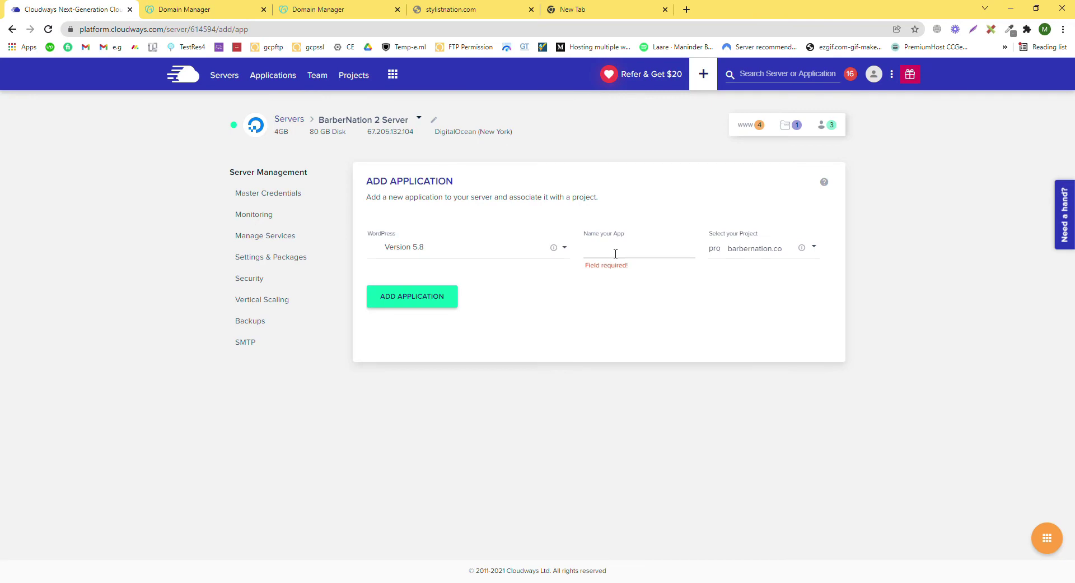
key(ctrl+v)
drag(653, 248, 645, 250)
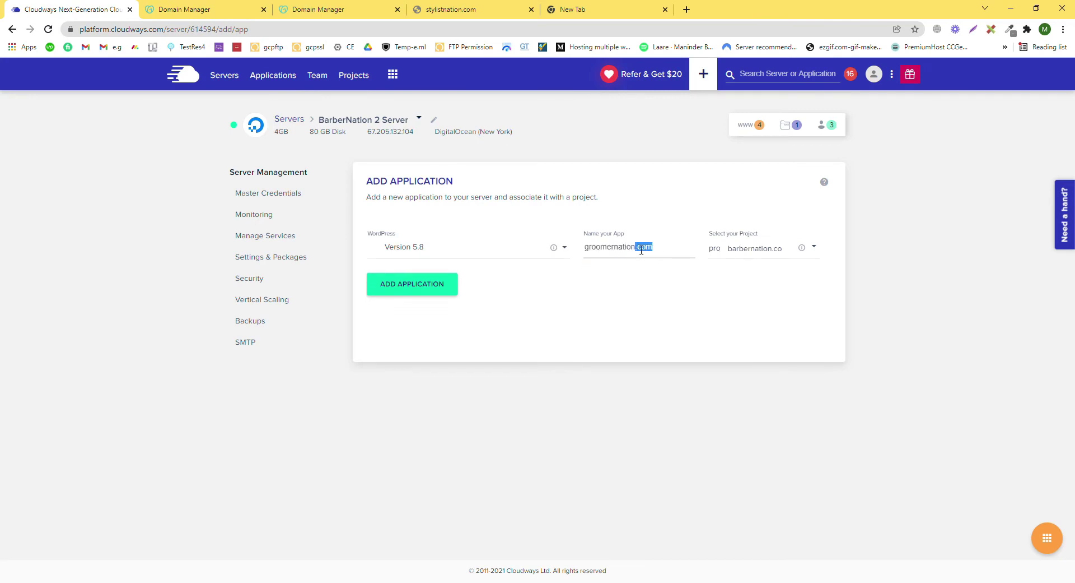
key(BackSpace)
Assign the app to the barbernation.co project and create it.
click(759, 253)
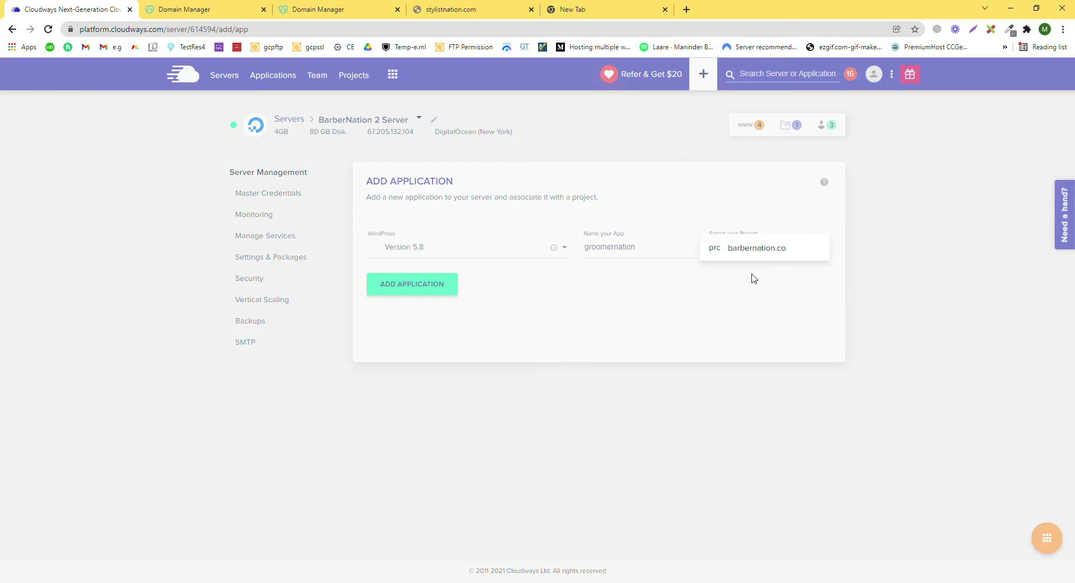
click(754, 256)
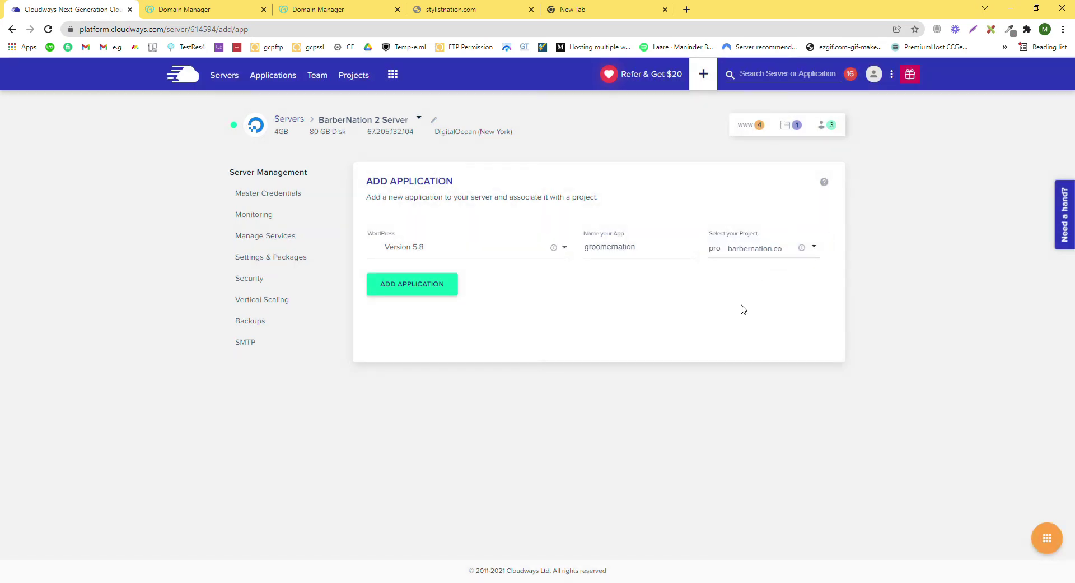
click(817, 252)
click(819, 254)
text(pro)
click(420, 296)
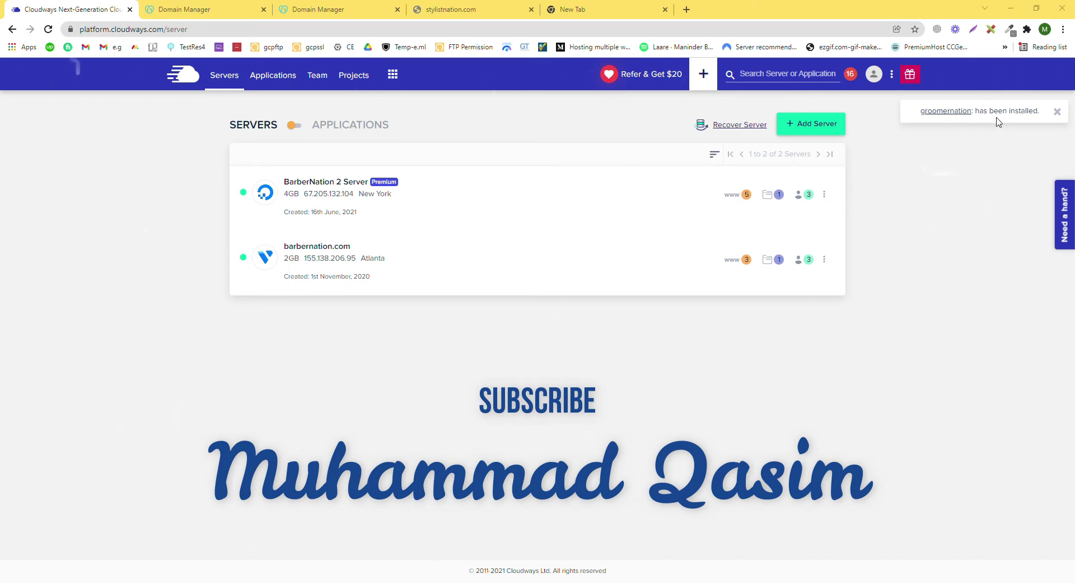
Open the groomernation app's Access Details from BarberNation 2 Server's app list.
click(743, 197)
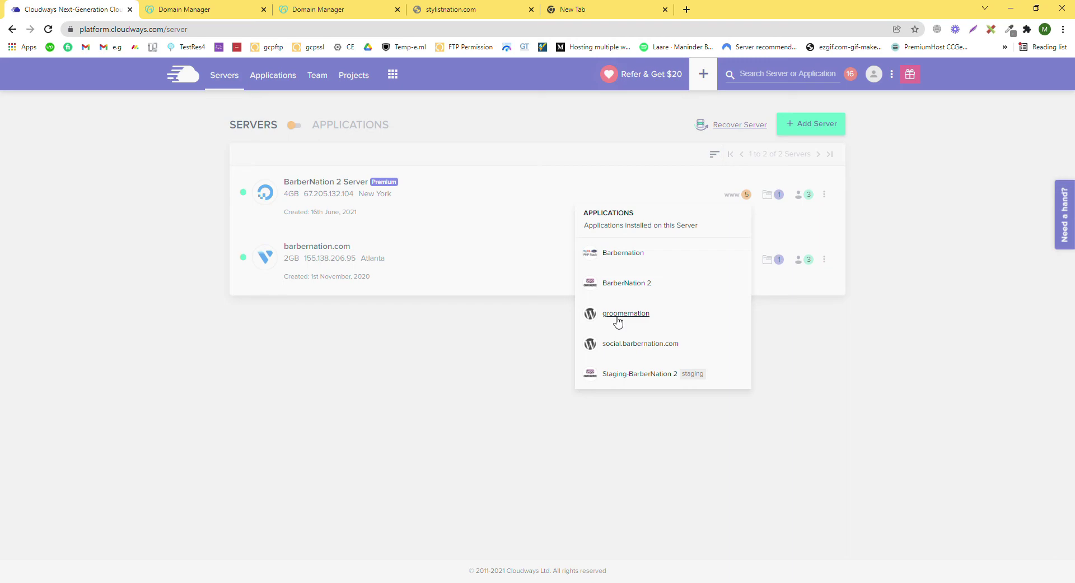
click(621, 315)
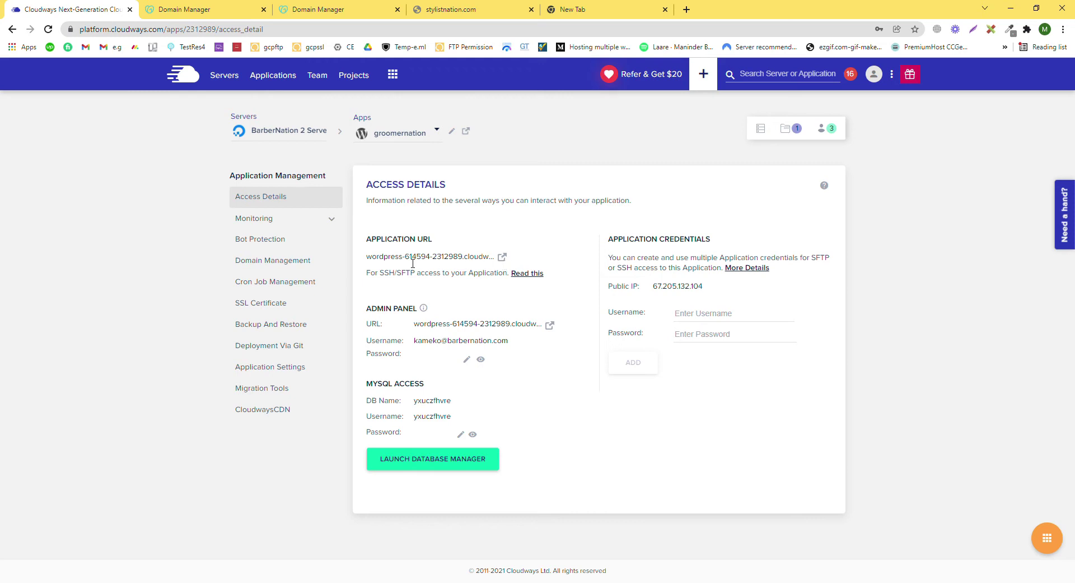
Select the application URL and groomernation.com across the Cloudways, GoDaddy and WordPress tabs.
drag(498, 262, 367, 258)
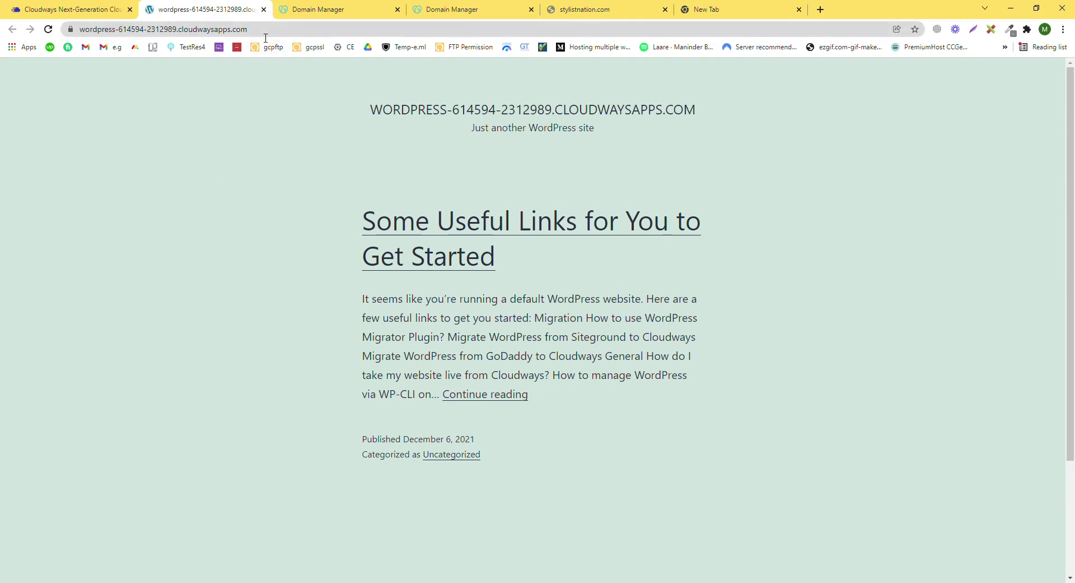
drag(248, 29, 78, 32)
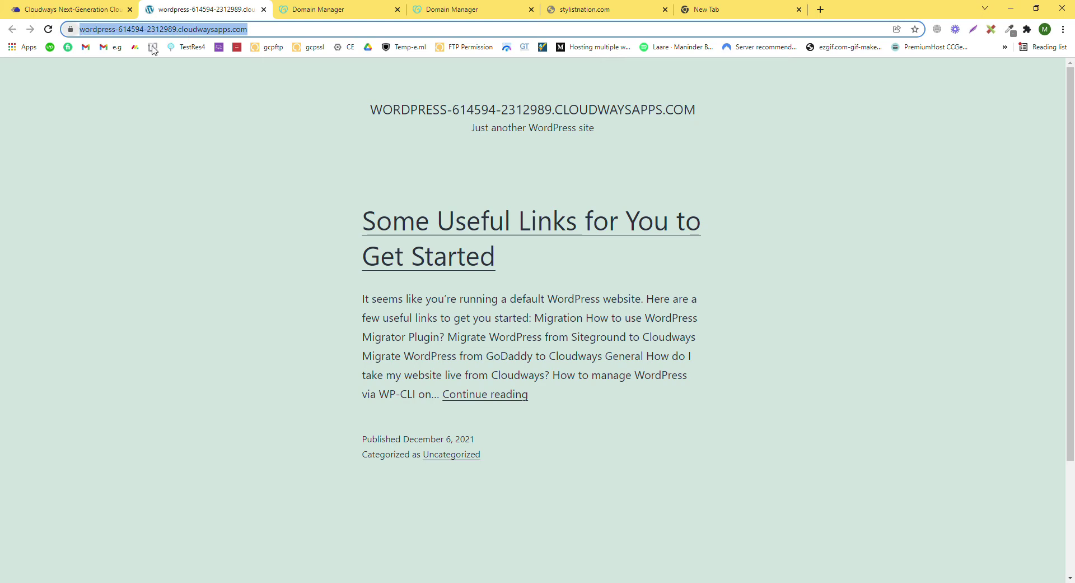
click(291, 177)
key(ctrl+Tab)
click(197, 173)
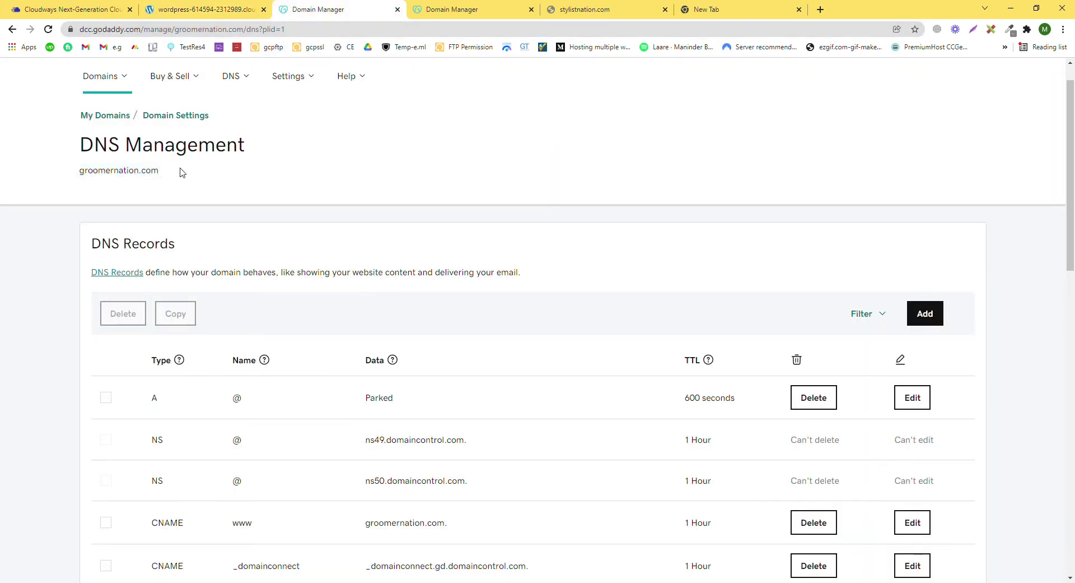
drag(184, 175, 77, 173)
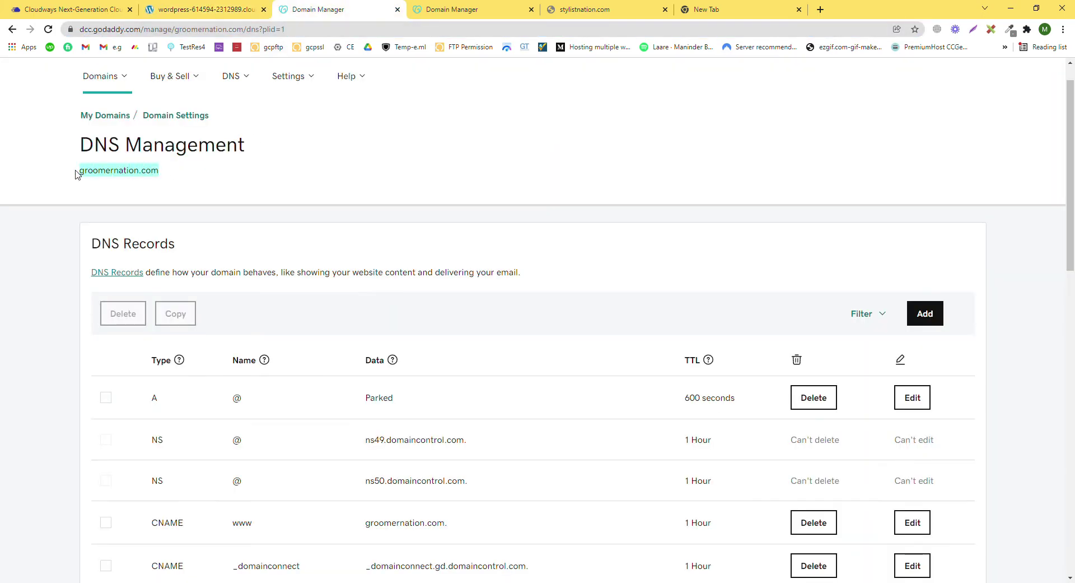
click(233, 5)
click(271, 32)
drag(297, 32, 86, 33)
Copy the server's public IP 67.205.132.104 from the Access Details page.
click(107, 9)
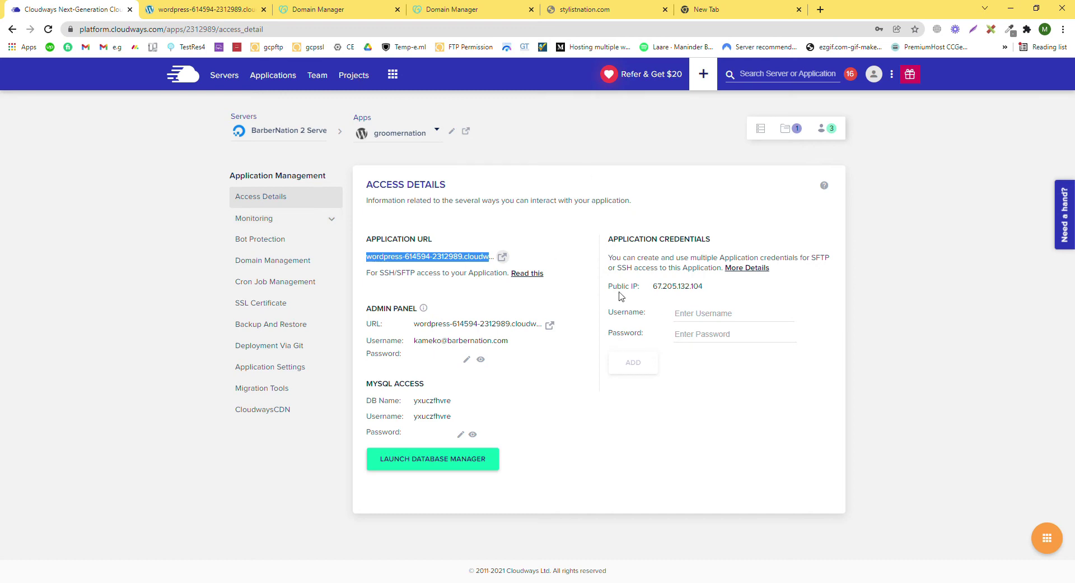
drag(702, 286, 646, 275)
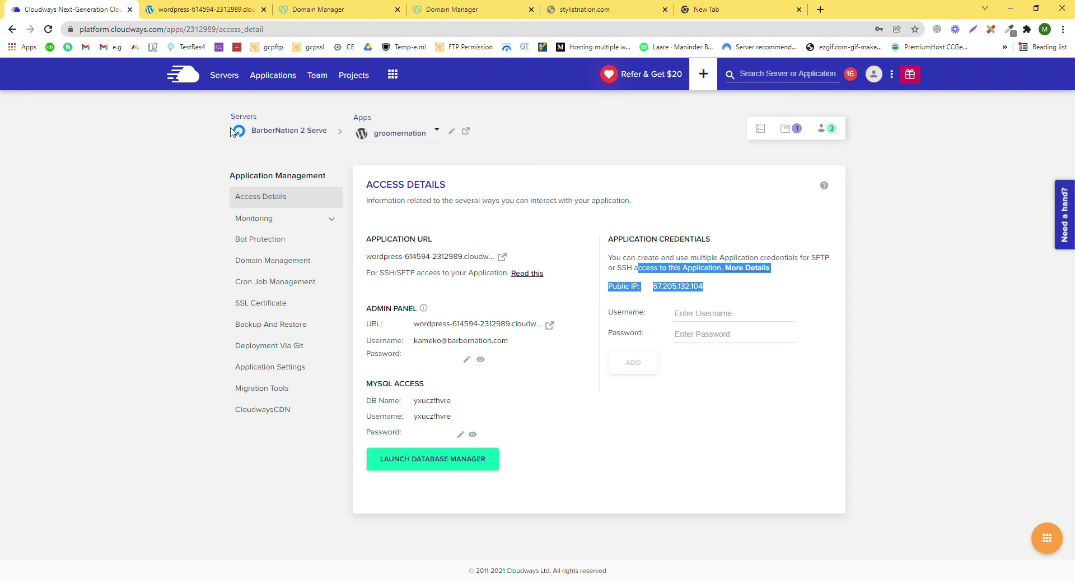
click(891, 302)
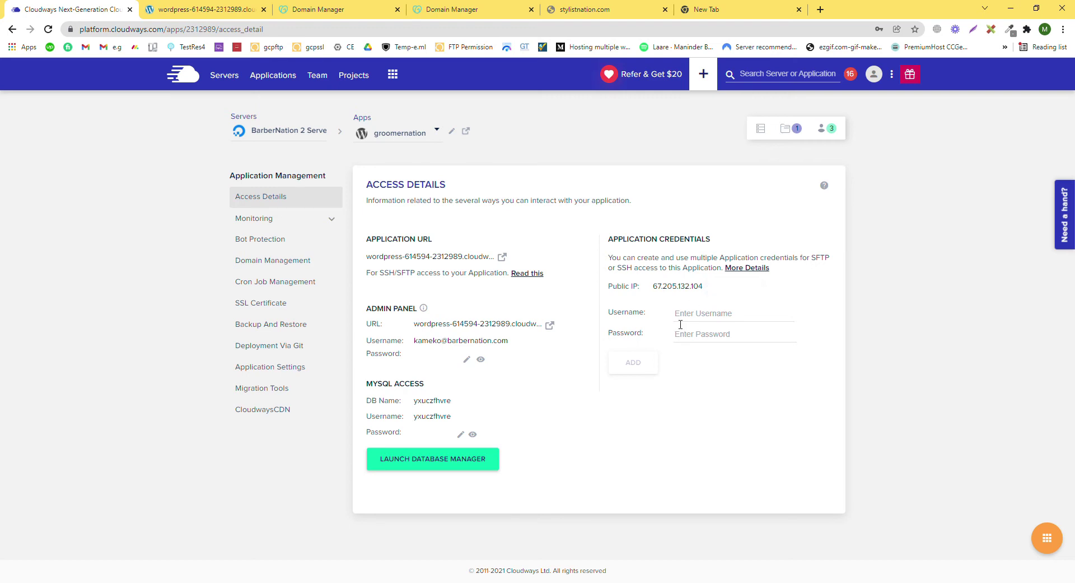
click(678, 287)
Change the @ A record value from Parked to 67.205.132.104, keep Custom TTL 600, and save.
click(475, 6)
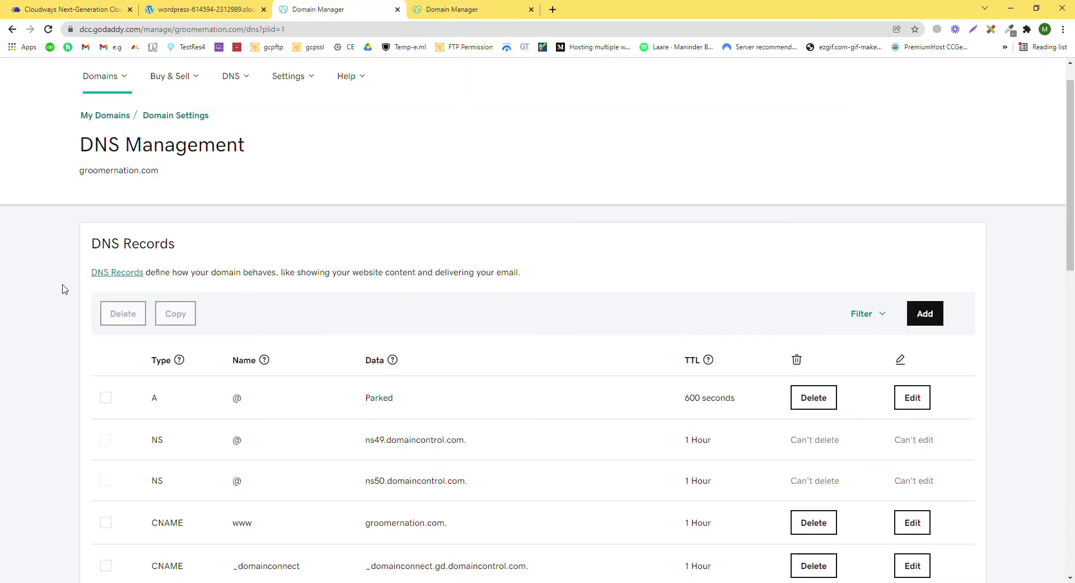
scroll(63, 289, down, 5)
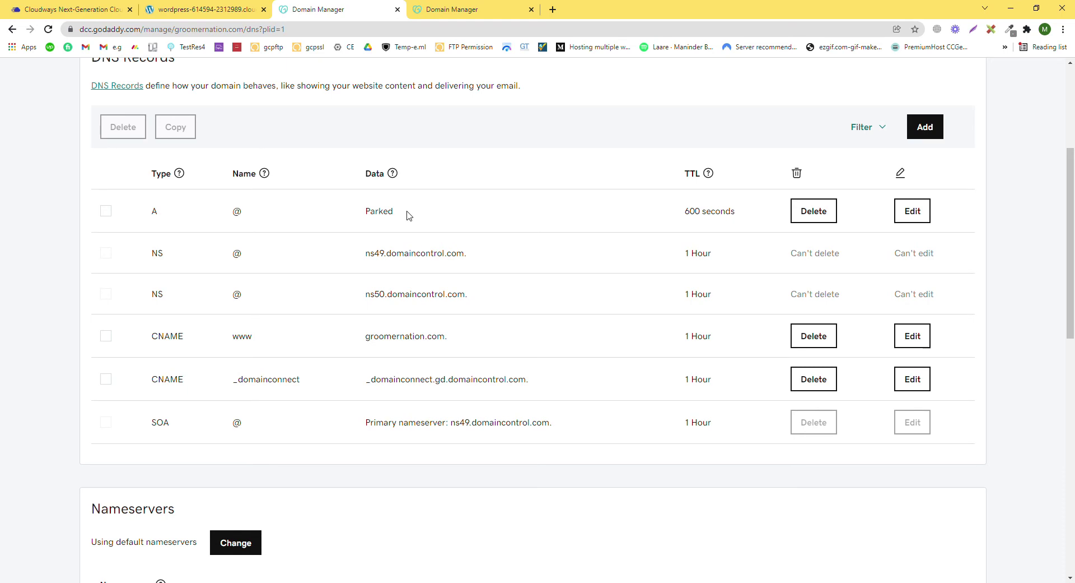
click(913, 210)
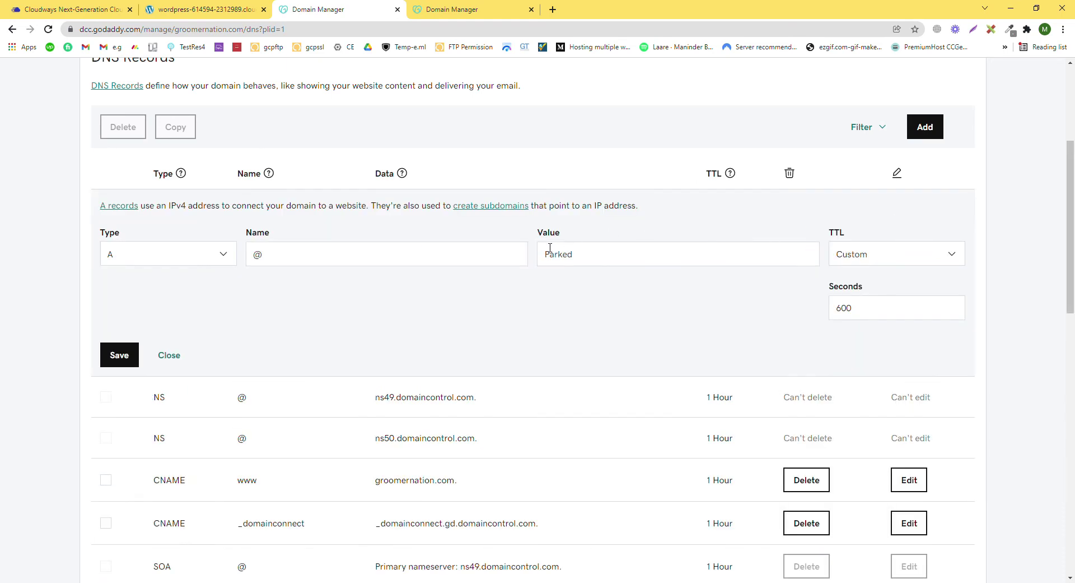
click(607, 259)
double_click(609, 259)
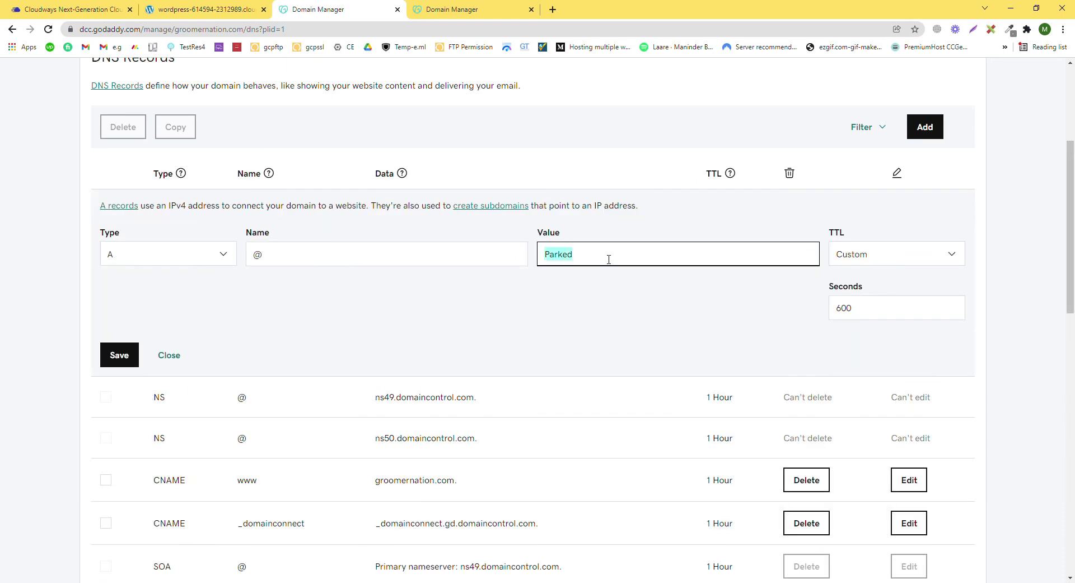
key(BackSpace)
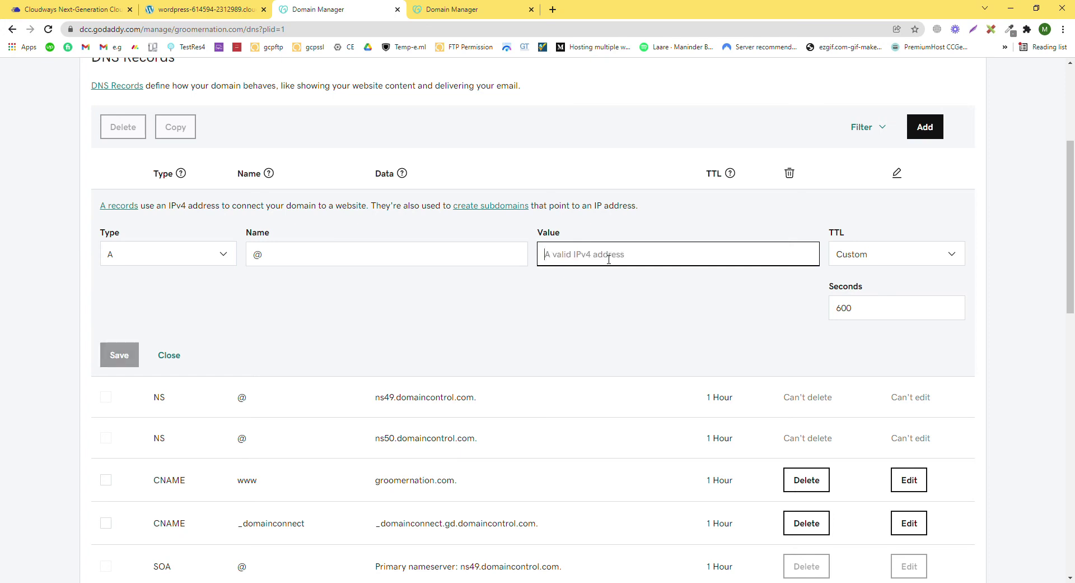
text(67.205.132.104)
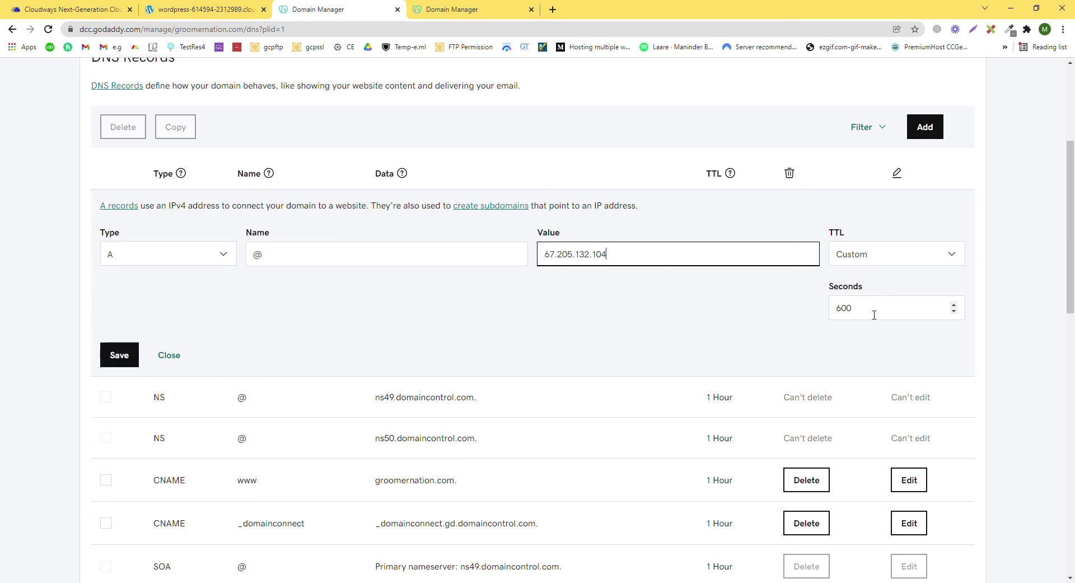
drag(874, 314, 808, 311)
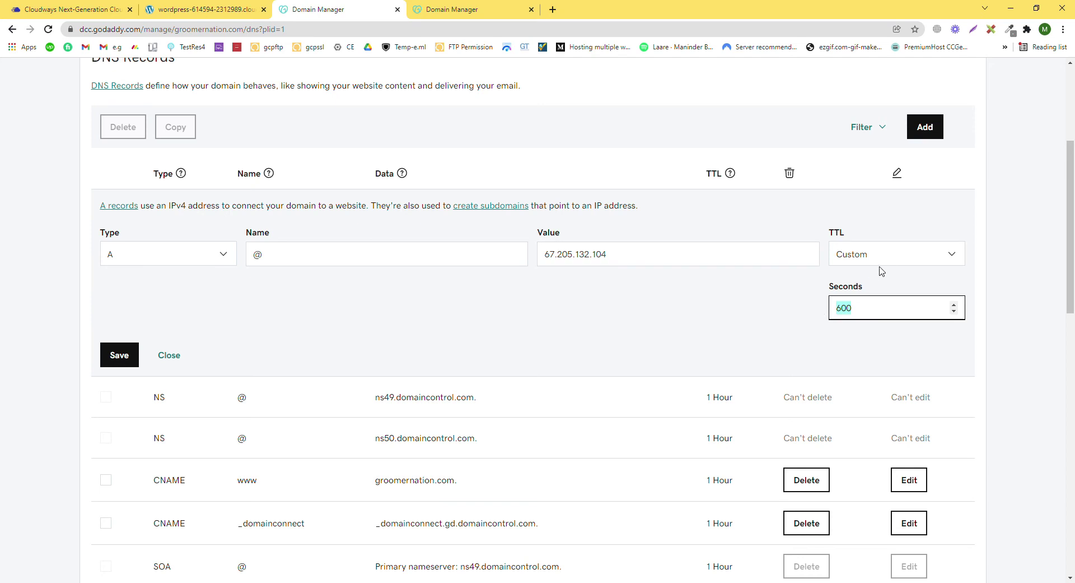
click(898, 259)
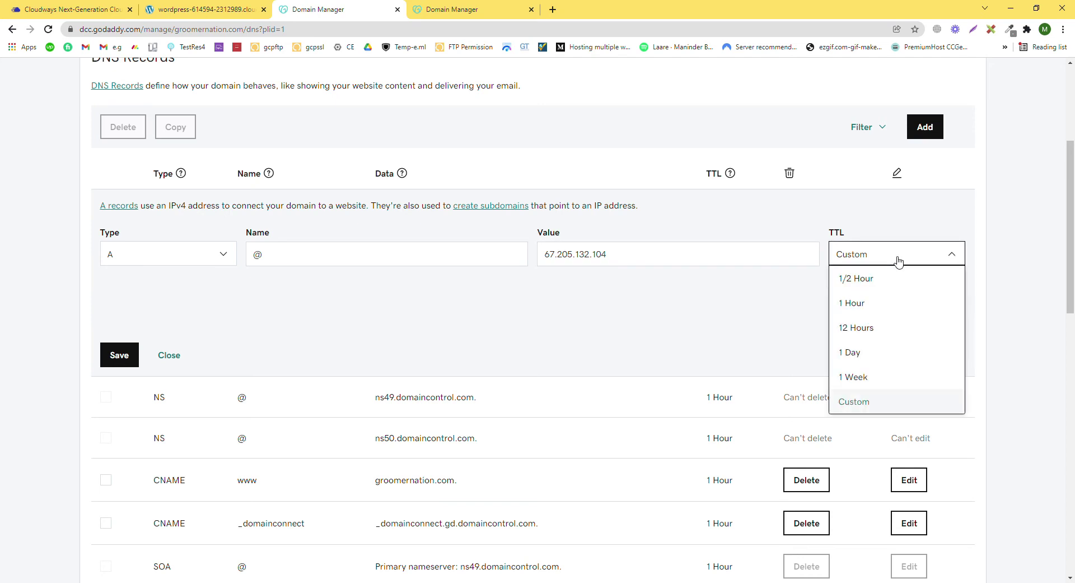
click(887, 402)
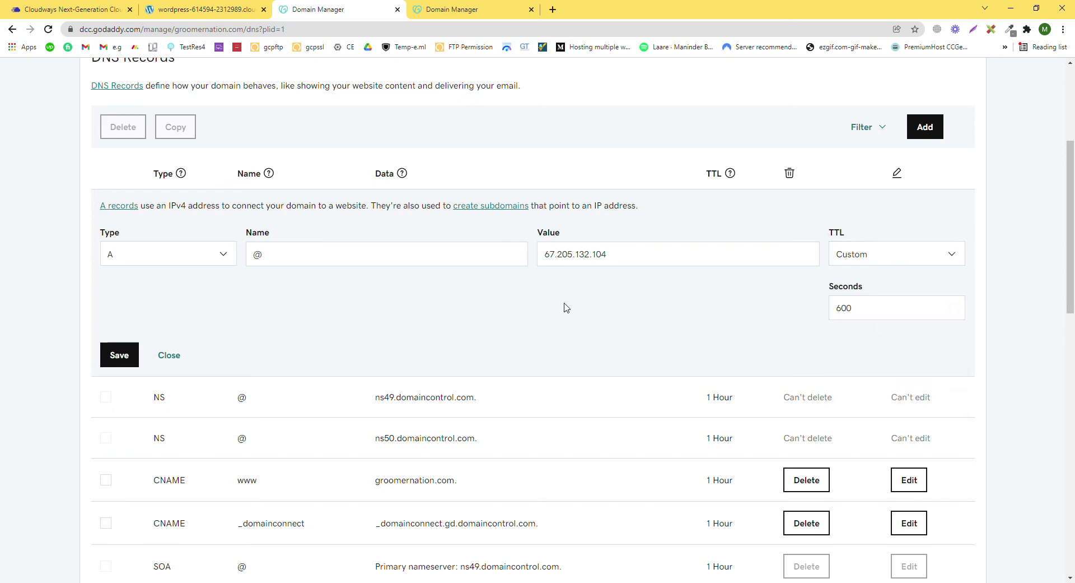
click(119, 354)
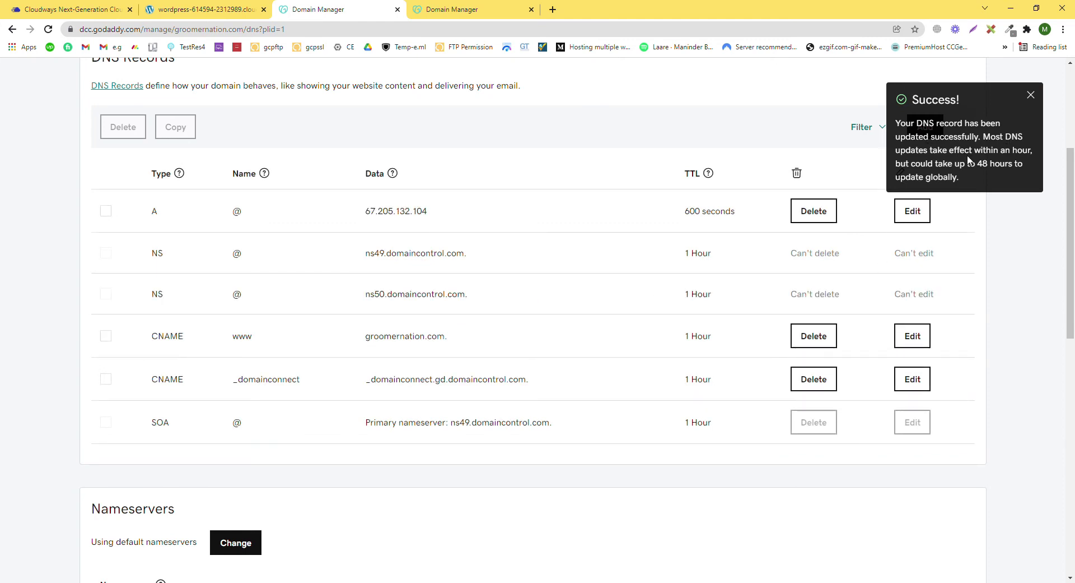
scroll(300, 102, up, 3)
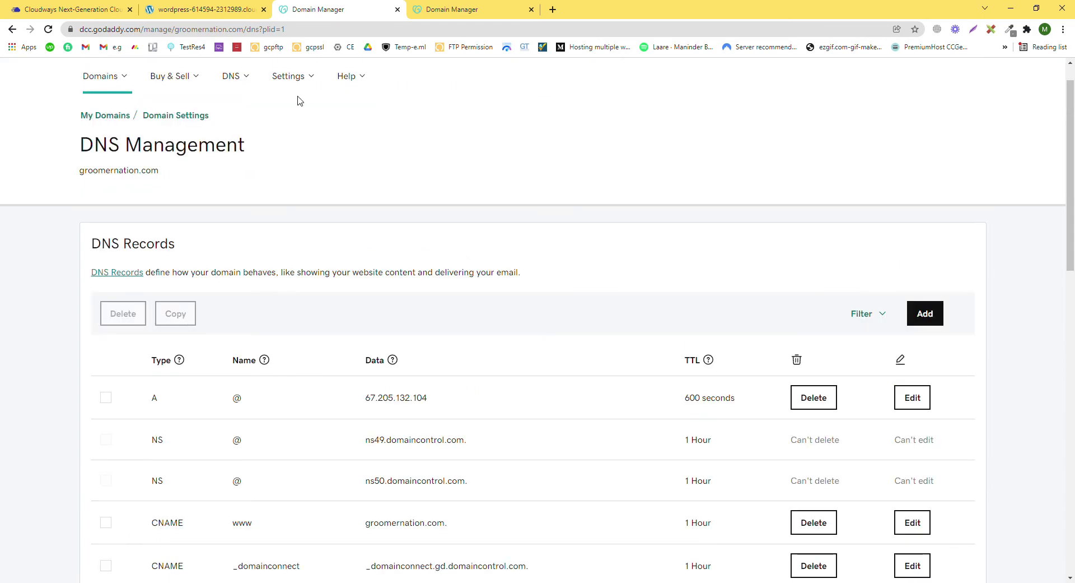
Copy groomernation.com from GoDaddy and place the GoDaddy window beside Cloudways.
drag(161, 172, 80, 174)
key(ctrl+c)
click(207, 9)
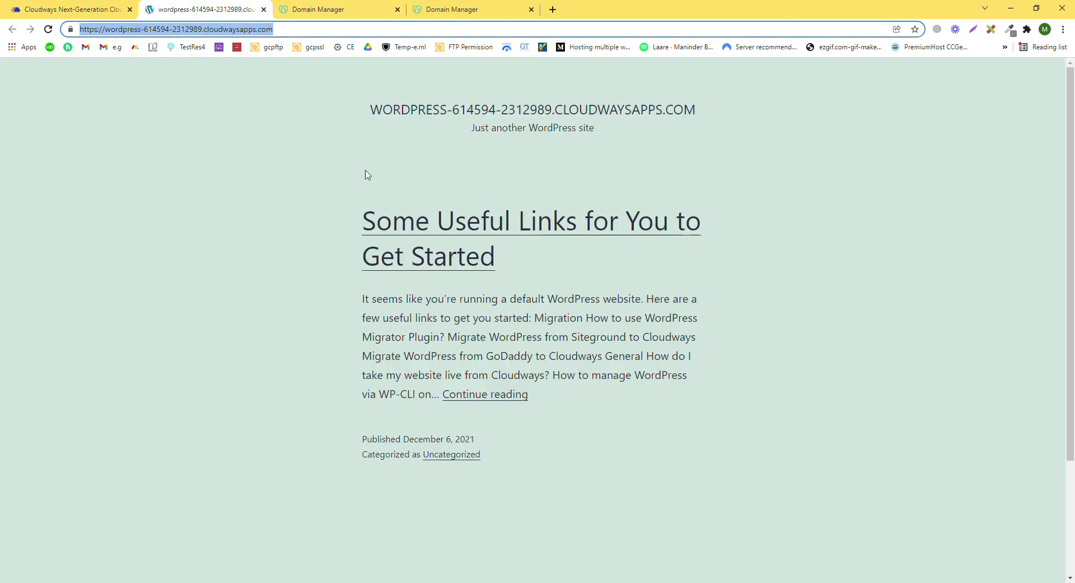
click(347, 7)
drag(348, 7, 196, 8)
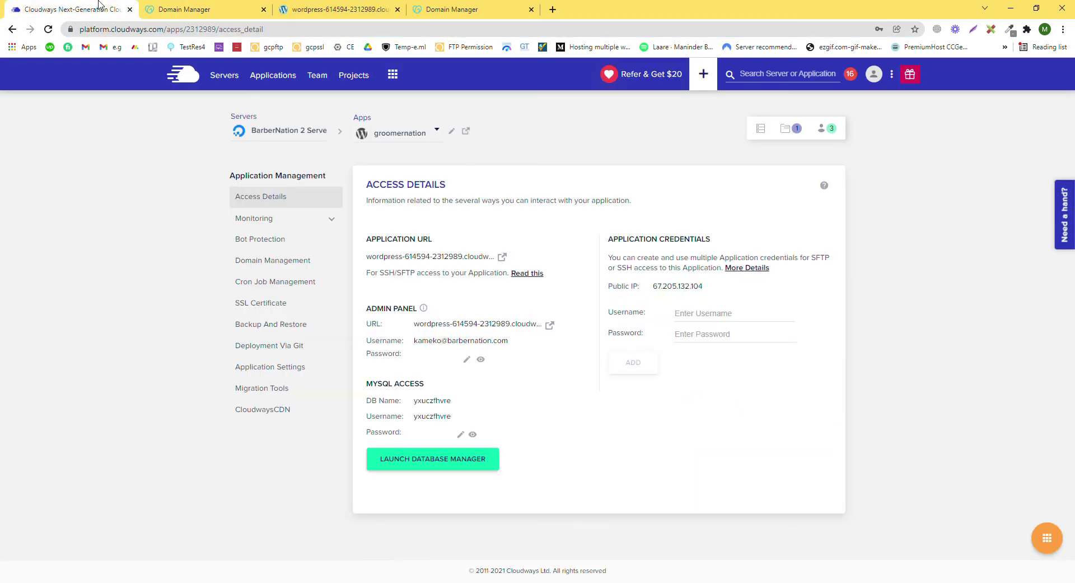
click(73, 9)
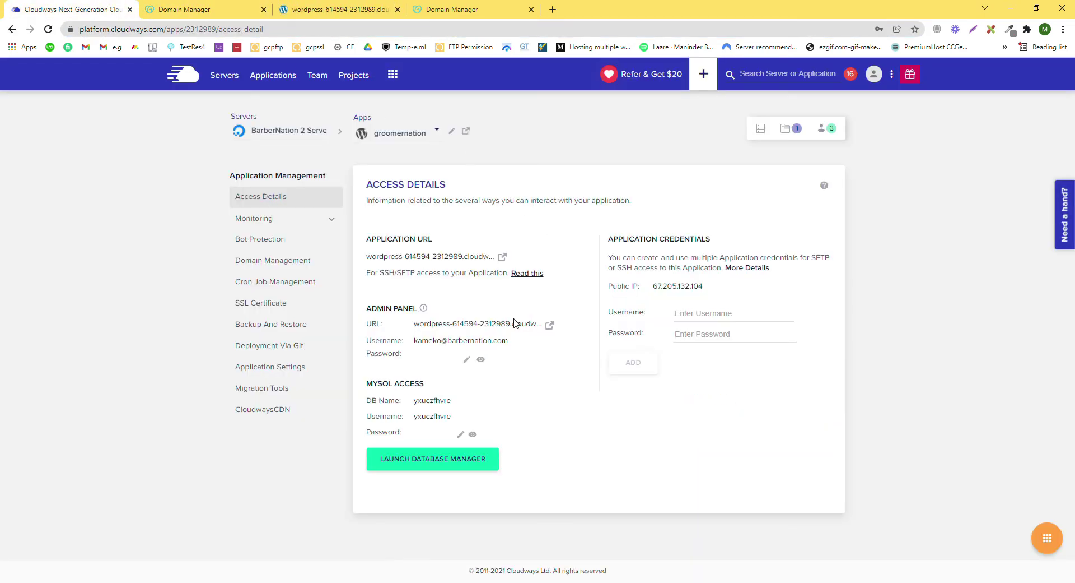
Paste groomernation.com as the Primary Domain in Domain Management and save.
click(277, 265)
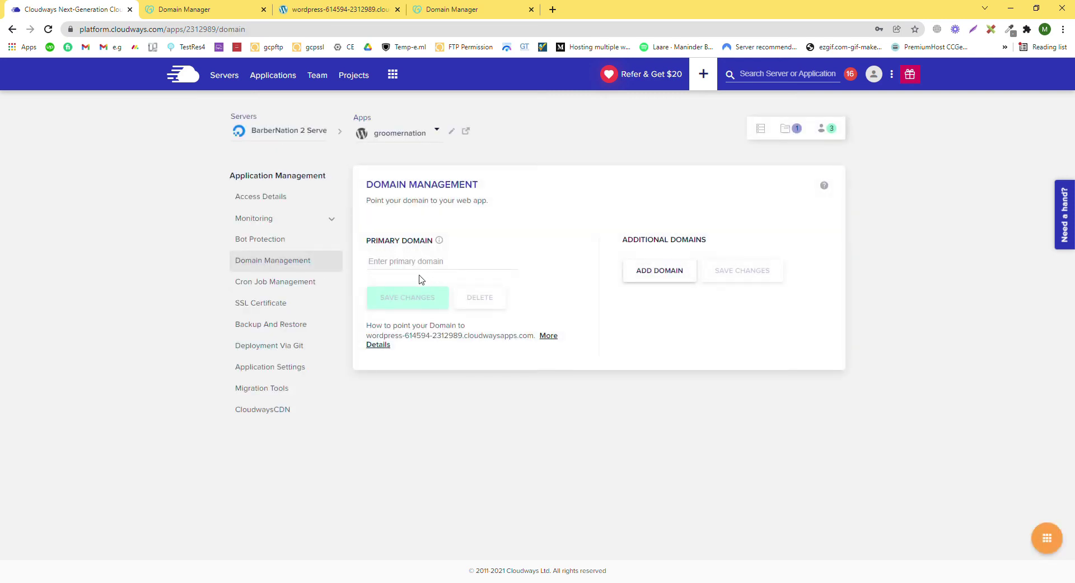
click(482, 267)
key(ctrl+v)
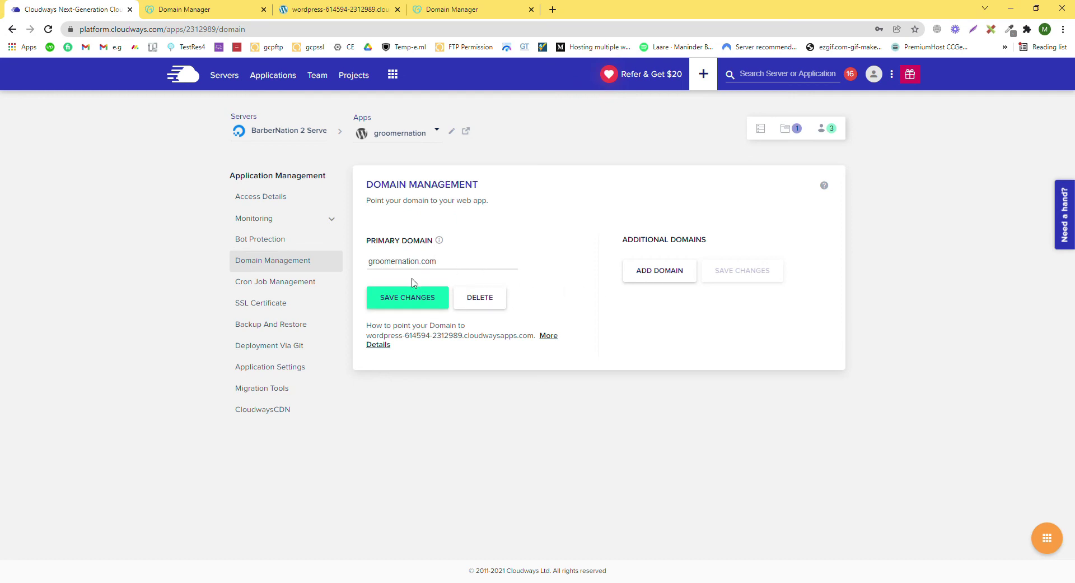
click(435, 306)
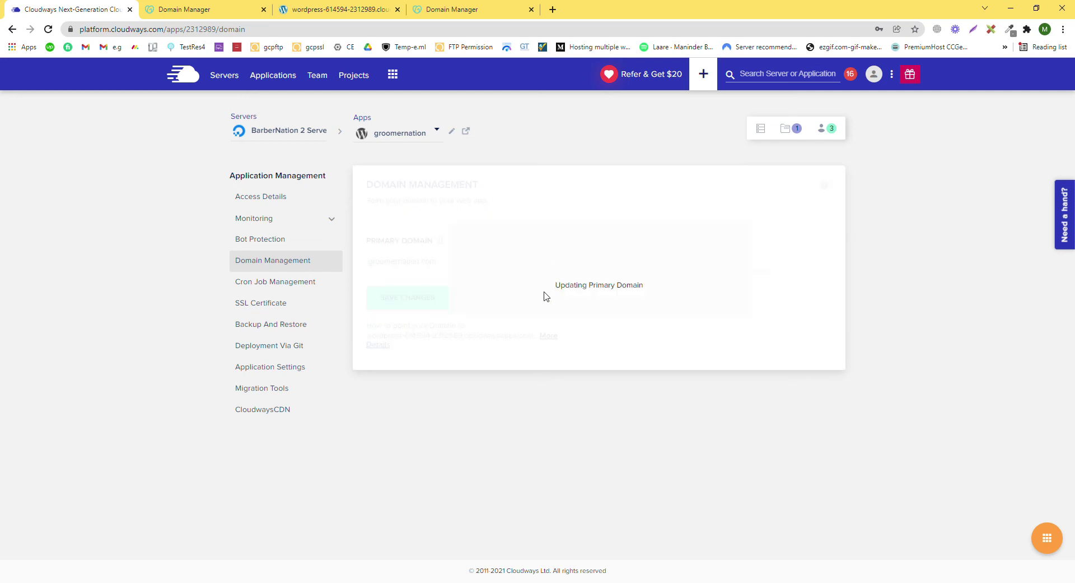
Wait for Cloudways to finish applying groomernation.com as the primary domain.
drag(647, 288, 532, 307)
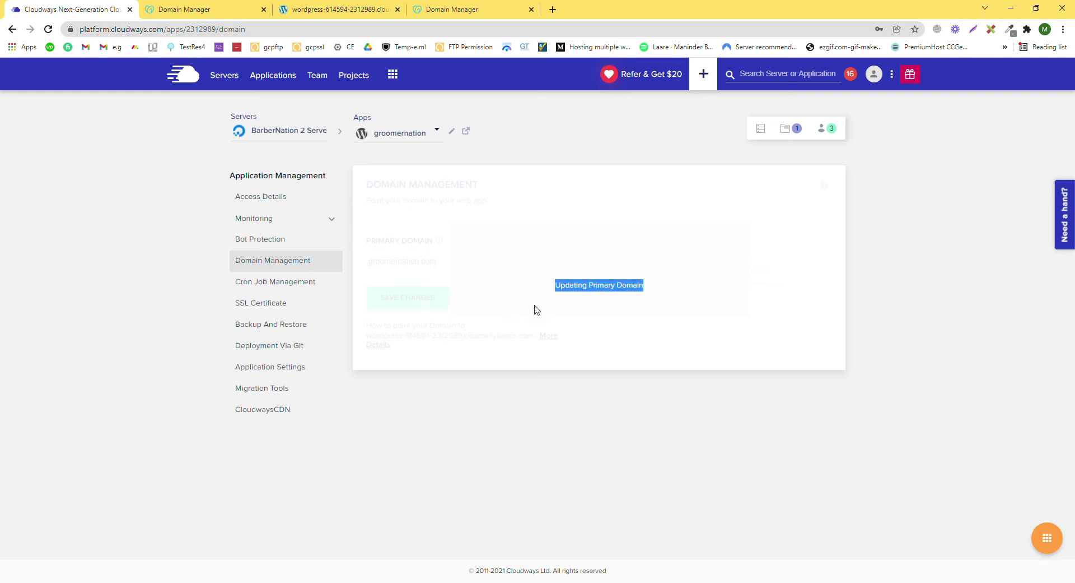